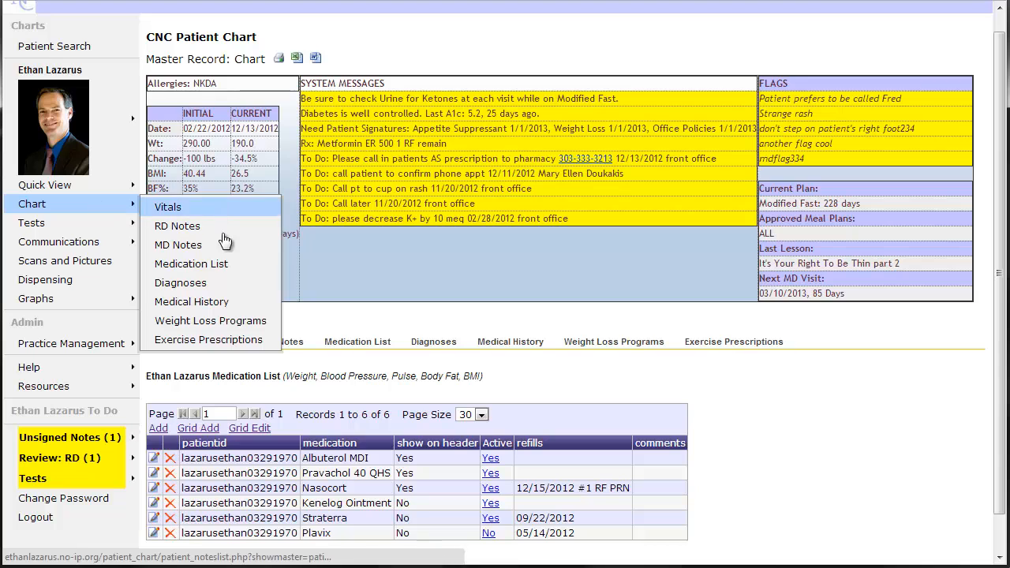
Open the Diagnoses list in the patient's chart and look over its entries.
{"action": "left_click", "coordinate": [231, 286]}
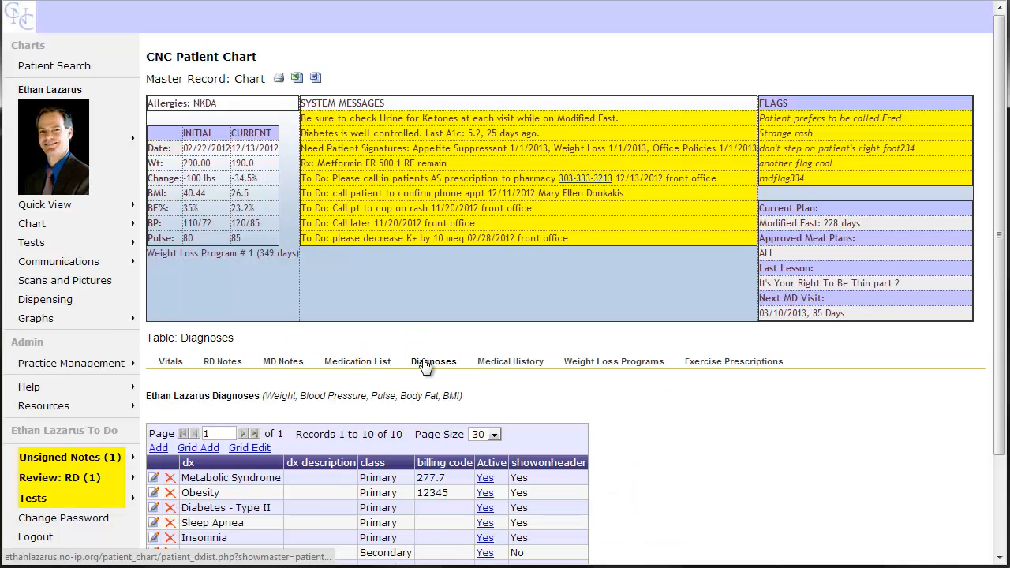
{"action": "left_click", "coordinate": [432, 364]}
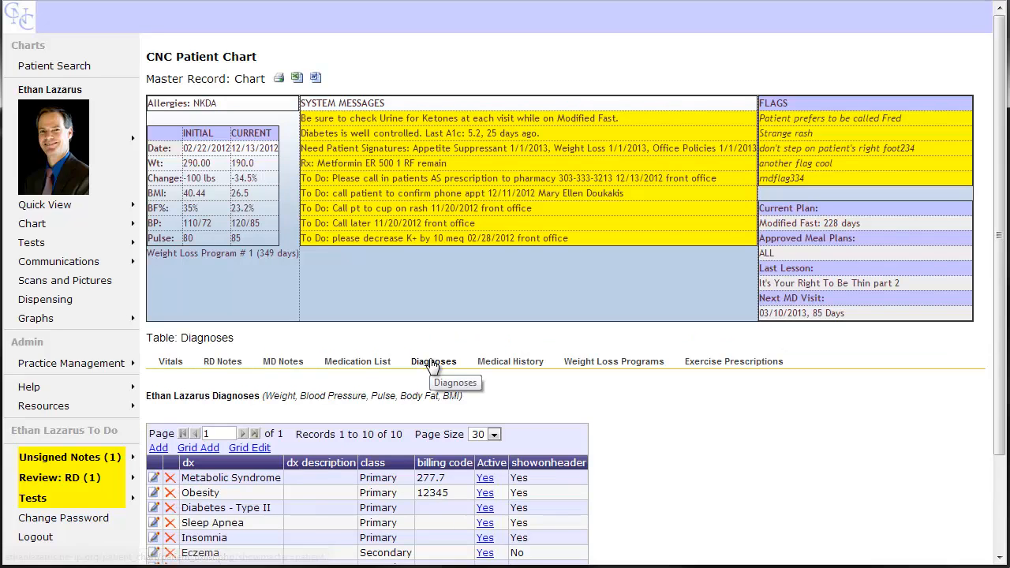
{"action": "scroll", "coordinate": [432, 363], "scroll_direction": "down", "scroll_amount": 1}
{"action": "scroll", "coordinate": [432, 364], "scroll_direction": "down", "scroll_amount": 3}
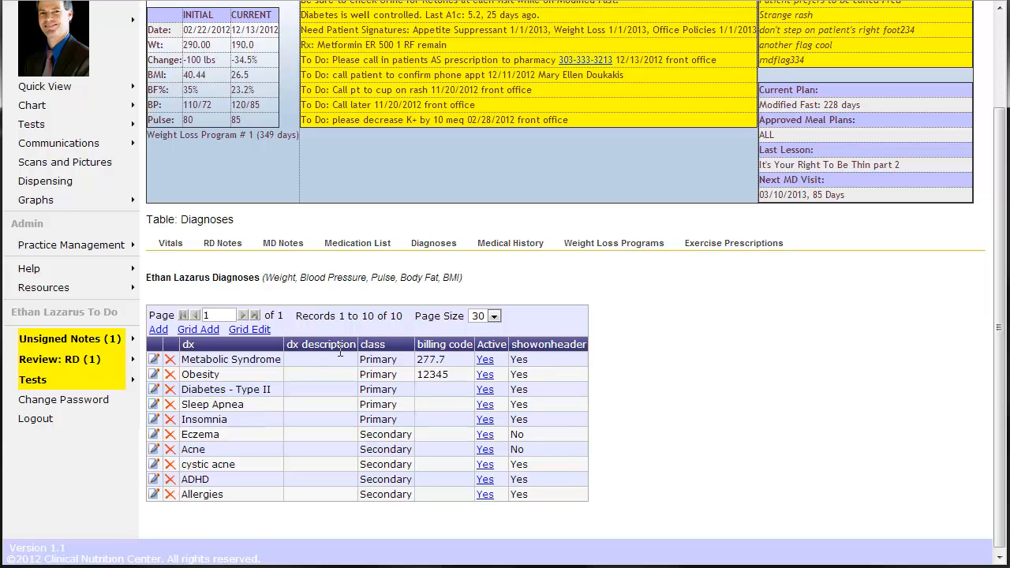
Start a new MD note for the patient and review its primary and secondary diagnoses.
{"action": "left_click", "coordinate": [285, 247]}
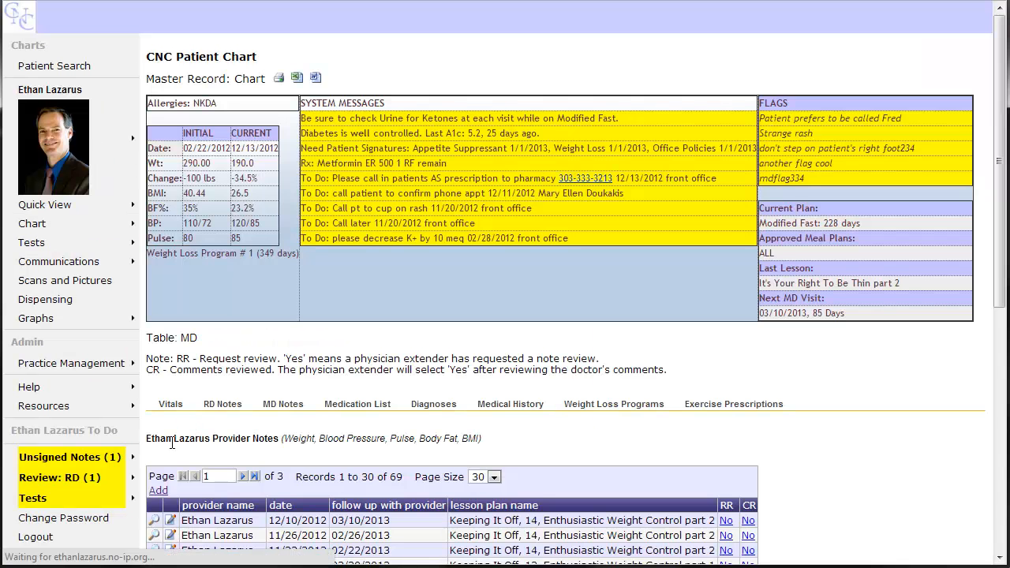
{"action": "left_click", "coordinate": [157, 490]}
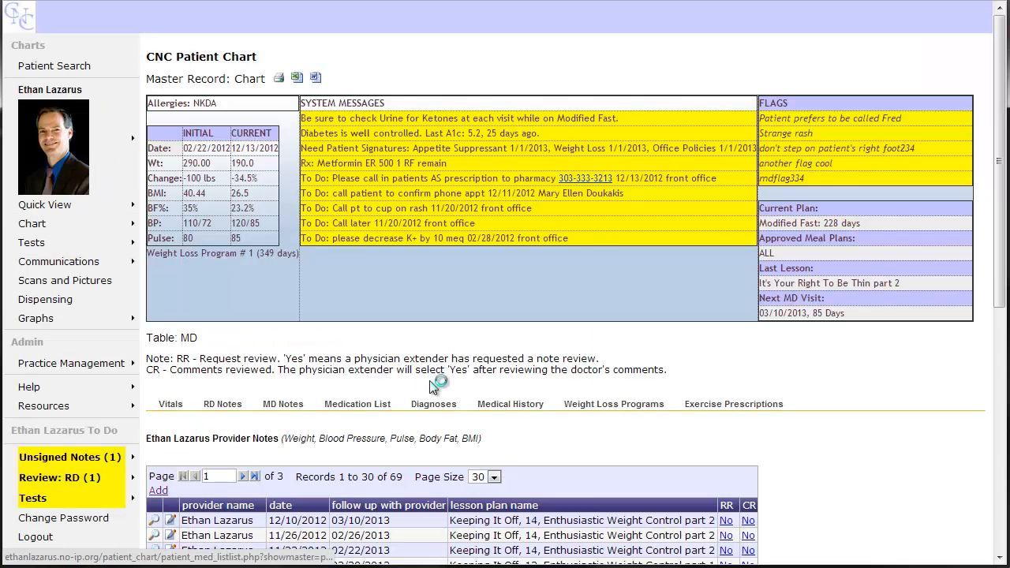
{"action": "scroll", "coordinate": [430, 381], "scroll_direction": "down", "scroll_amount": 7}
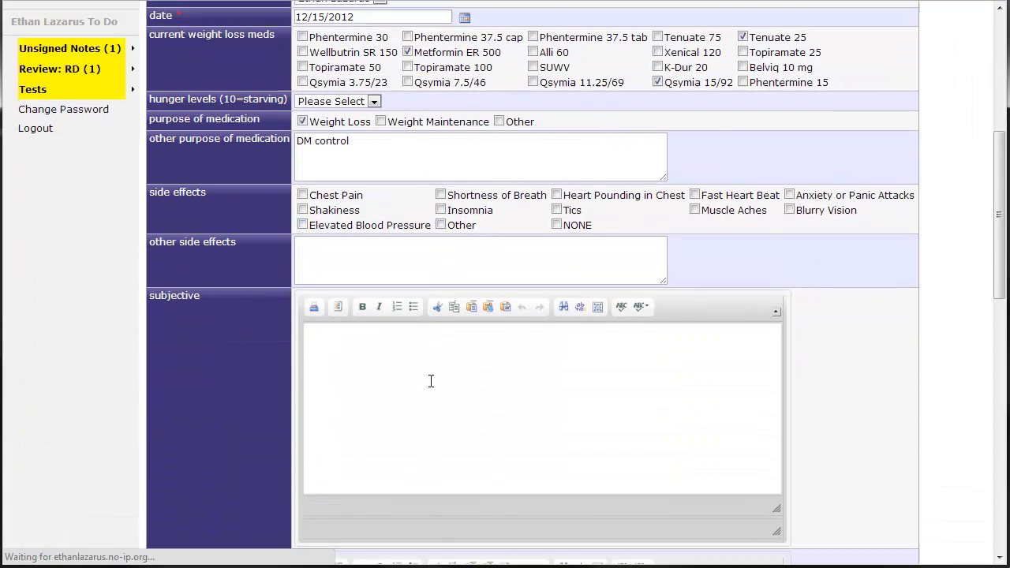
{"action": "scroll", "coordinate": [441, 416], "scroll_direction": "down", "scroll_amount": 5}
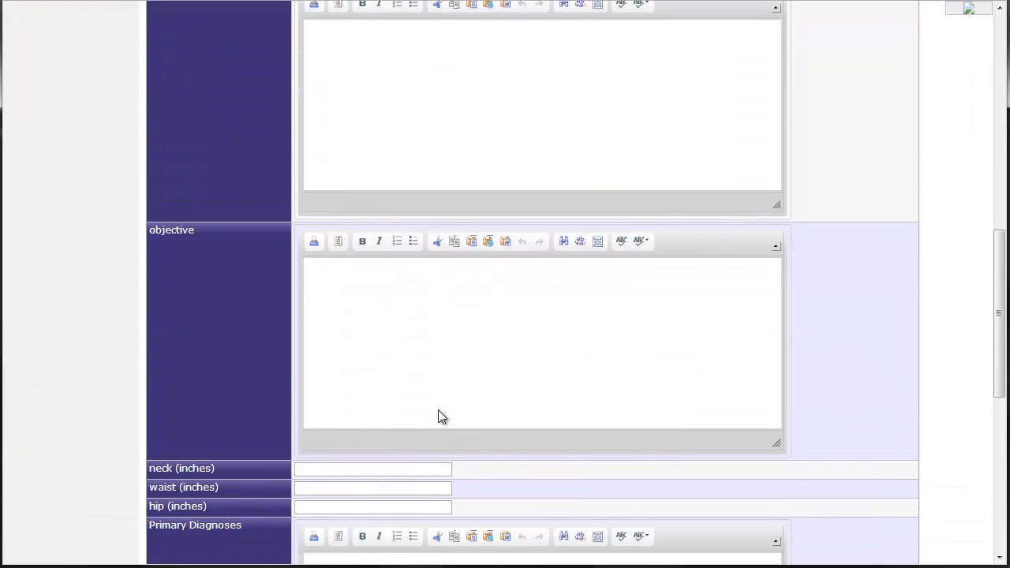
{"action": "scroll", "coordinate": [439, 411], "scroll_direction": "down", "scroll_amount": 2}
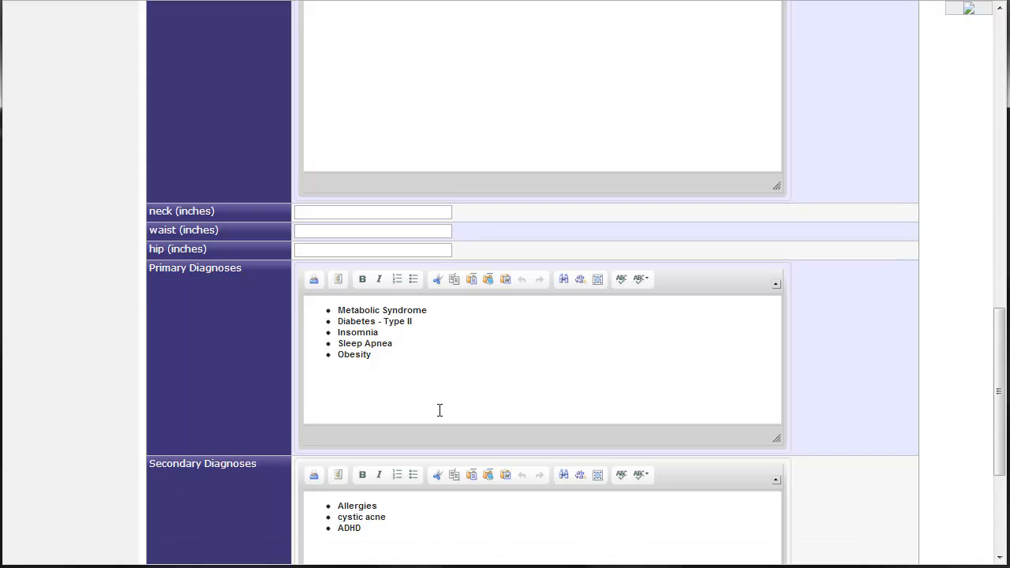
{"action": "scroll", "coordinate": [434, 387], "scroll_direction": "down", "scroll_amount": 2}
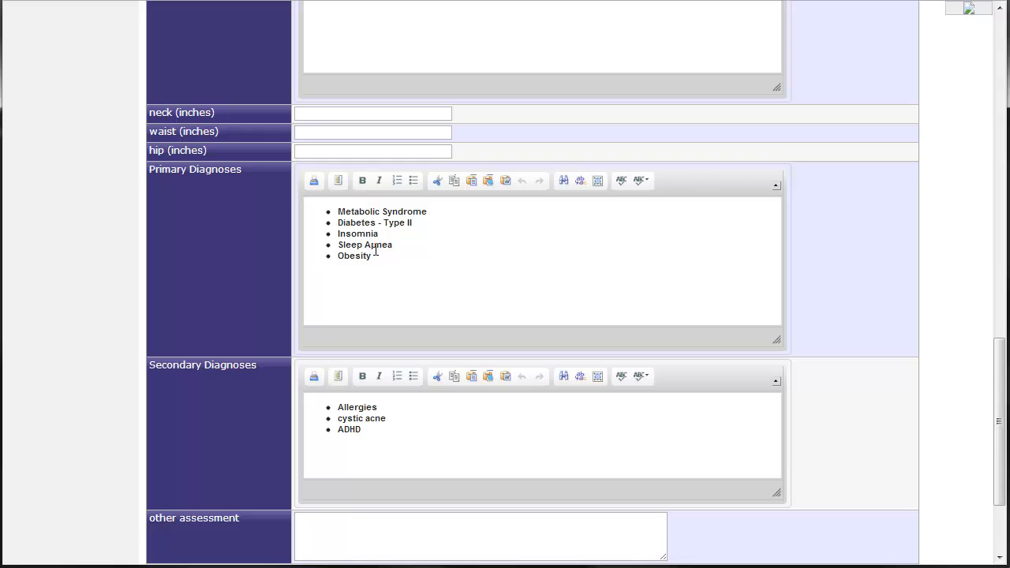
View the patient's diagnoses in the Med Hx summary.
{"action": "scroll", "coordinate": [392, 268], "scroll_direction": "up", "scroll_amount": 10}
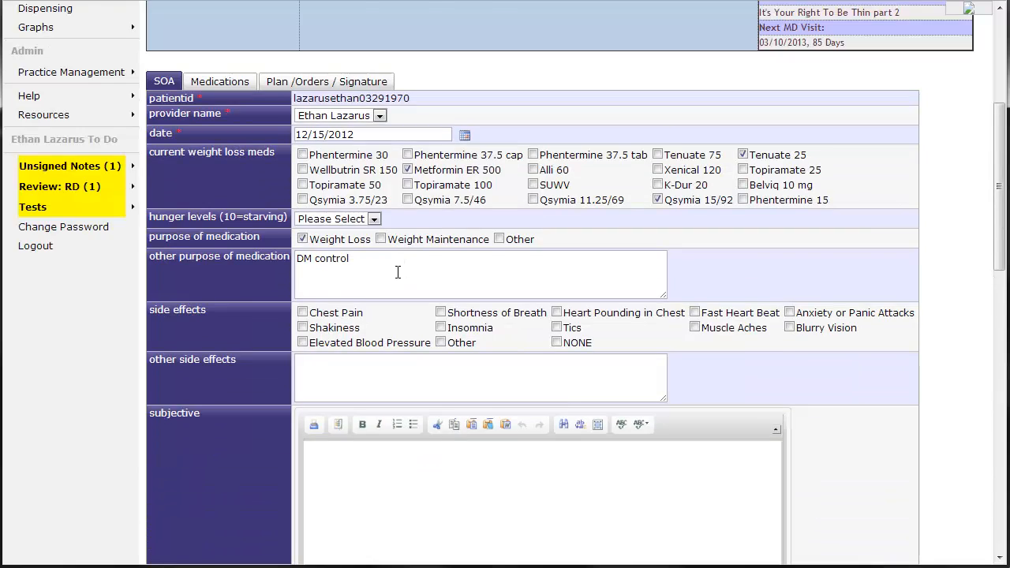
{"action": "scroll", "coordinate": [398, 272], "scroll_direction": "up", "scroll_amount": 4}
{"action": "mouse_move", "coordinate": [98, 165]}
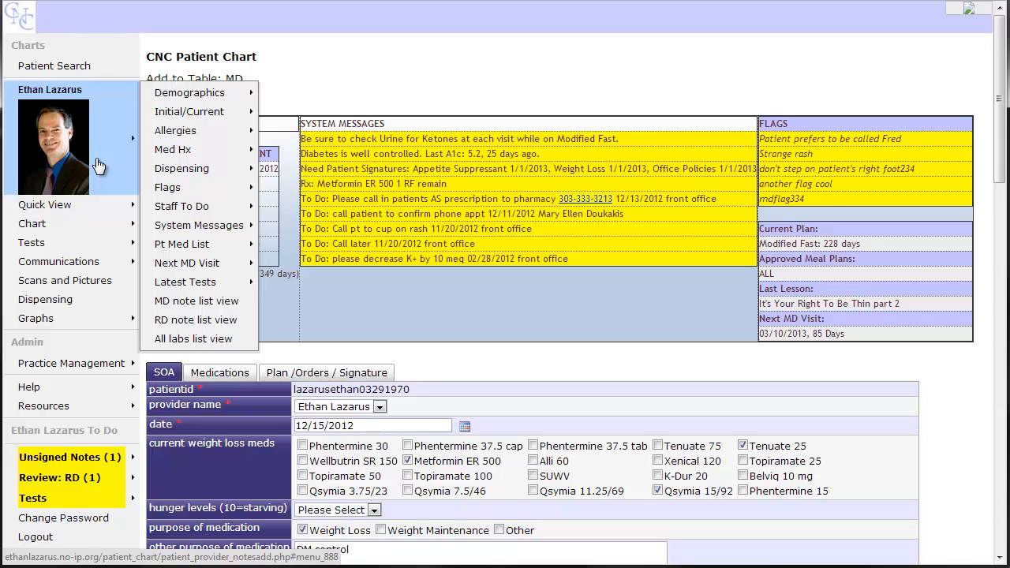
{"action": "mouse_move", "coordinate": [168, 157]}
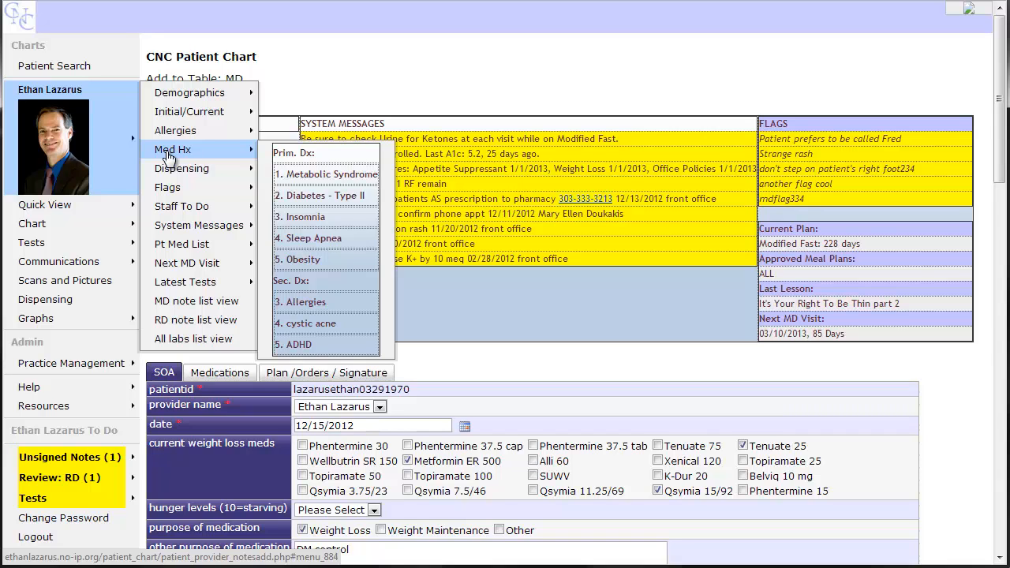
Enter Chronic Allergic Rhinitis and Hypertension as the first and second added diagnoses in the MD note.
{"action": "scroll", "coordinate": [543, 374], "scroll_direction": "down", "scroll_amount": 5}
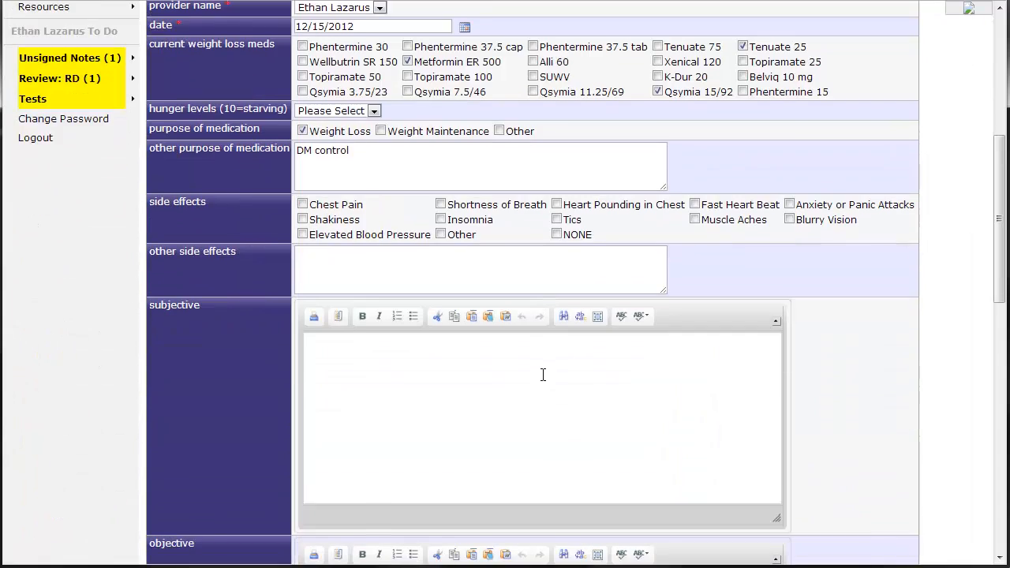
{"action": "scroll", "coordinate": [541, 374], "scroll_direction": "down", "scroll_amount": 10}
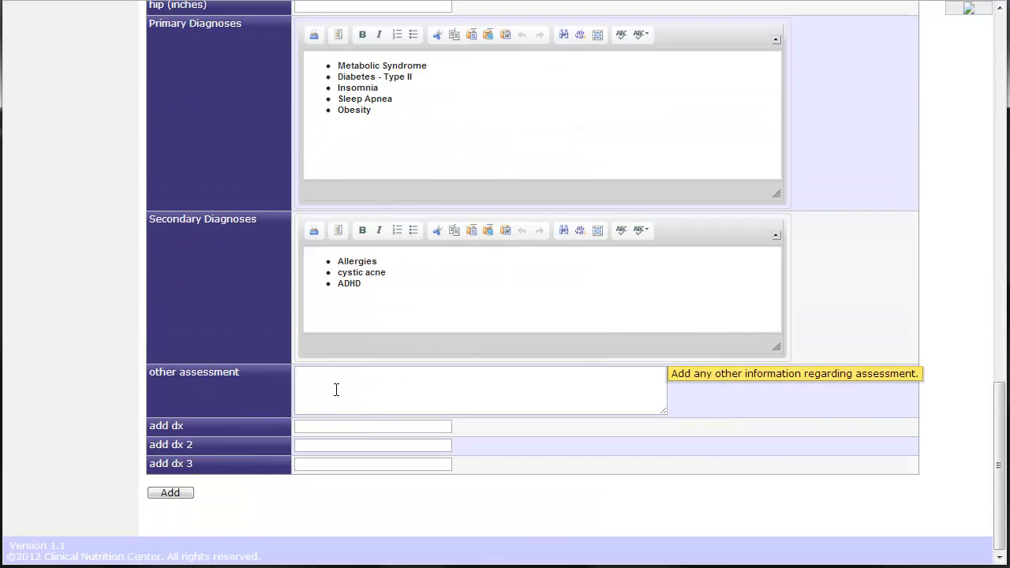
{"action": "left_click", "coordinate": [320, 426]}
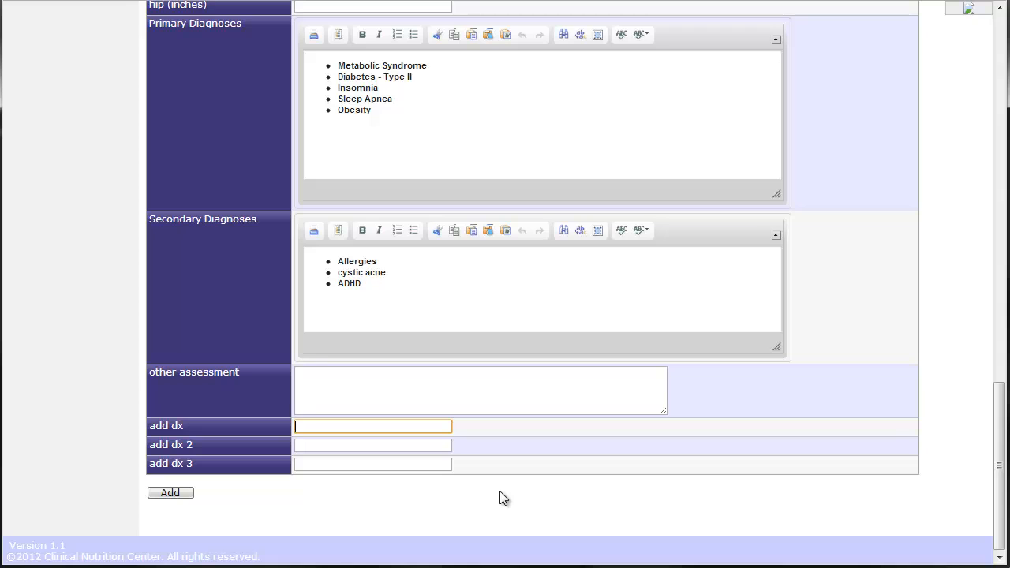
{"action": "type", "text": "Chronic Allergic Rhinitis"}
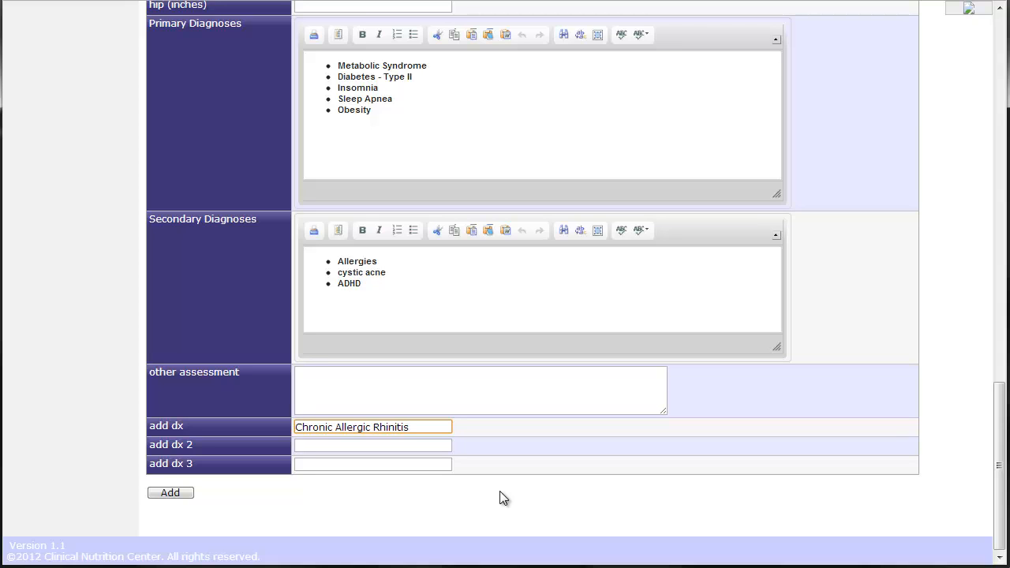
{"action": "key", "text": "Tab"}
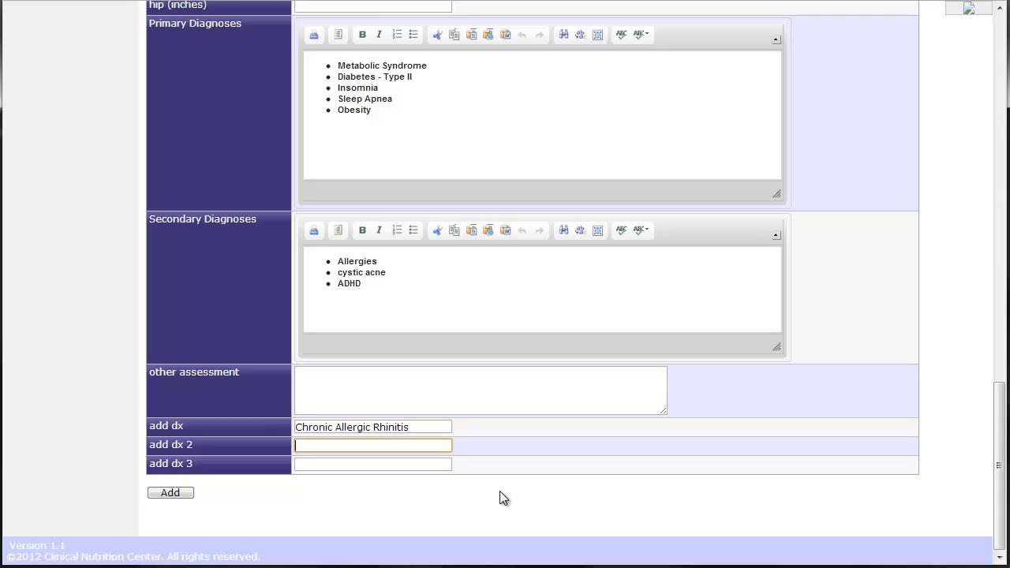
{"action": "type", "text": "Hyp"}
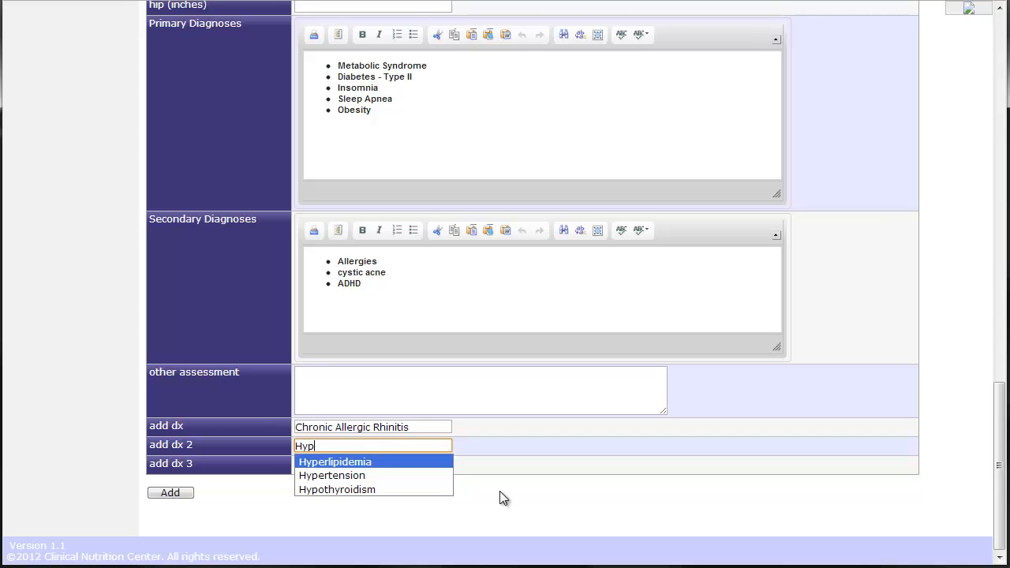
{"action": "key", "text": "Down"}
{"action": "key", "text": "Return"}
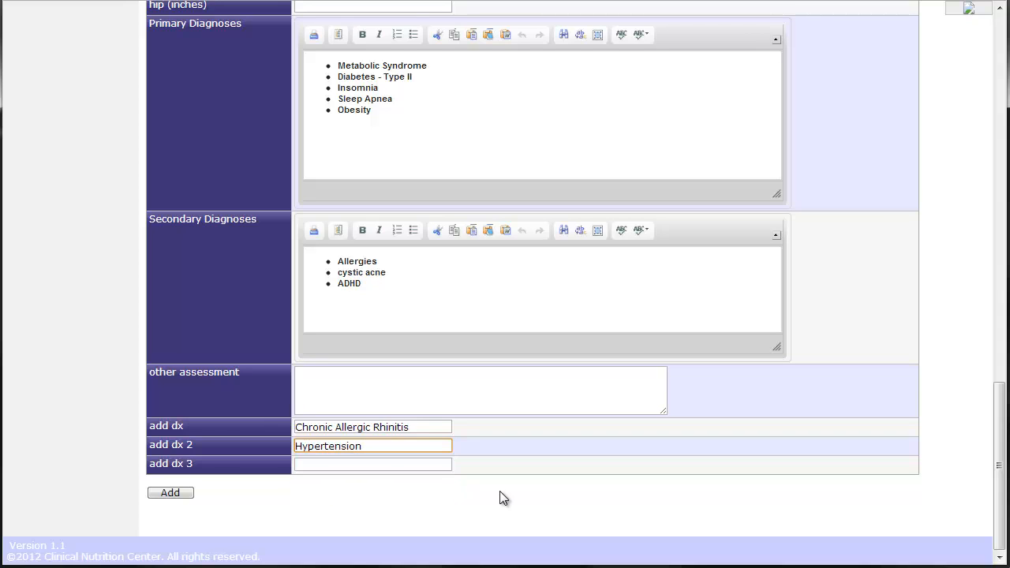
Choose Diabetes - Type II as the third added diagnosis and return to the notes list without saving the MD note.
{"action": "key", "text": "Tab"}
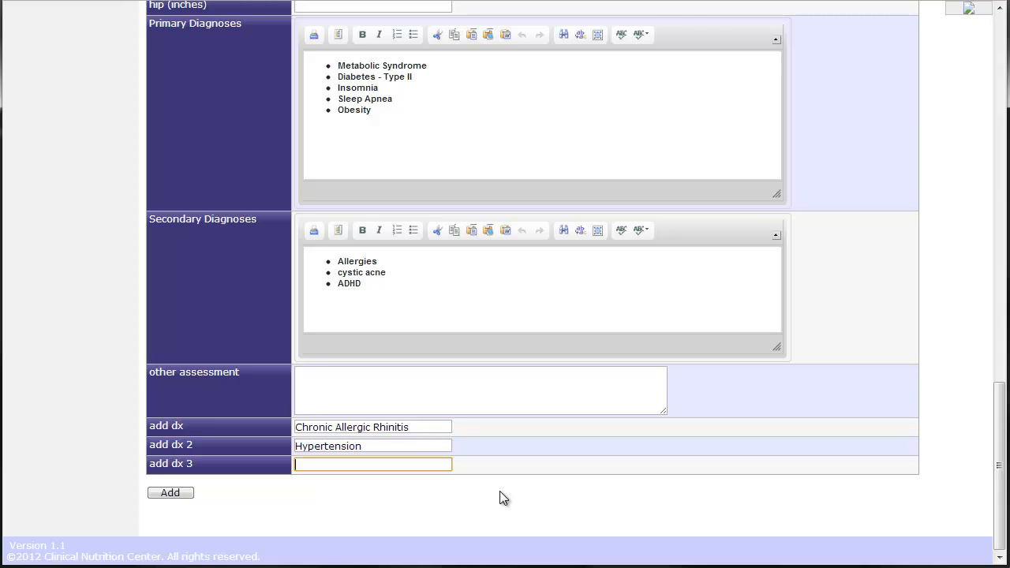
{"action": "type", "text": "Diab"}
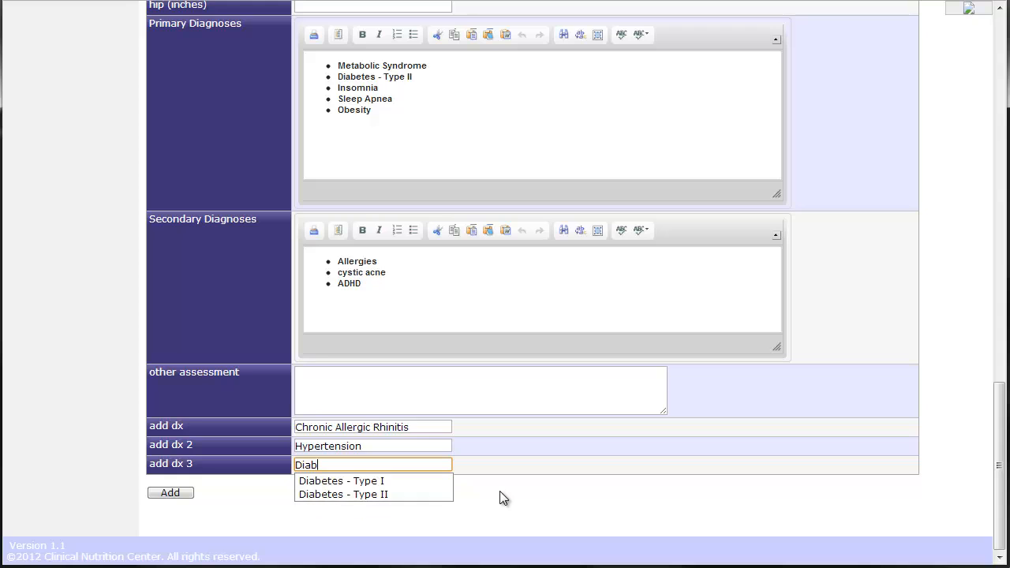
{"action": "type", "text": "etet"}
{"action": "key", "text": "Down"}
{"action": "key", "text": "Down"}
{"action": "key", "text": "Up"}
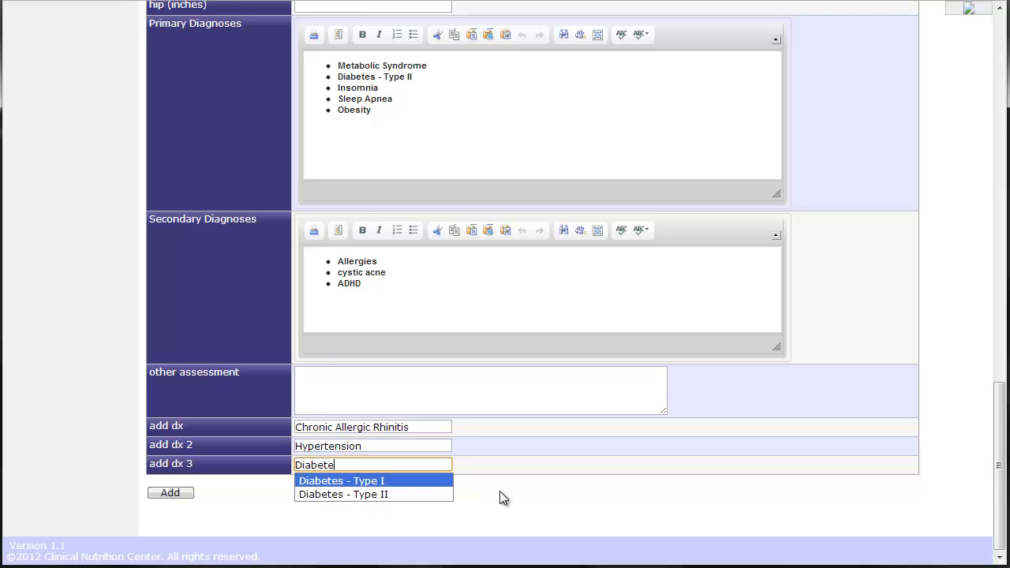
{"action": "key", "text": "Down"}
{"action": "key", "text": "Return"}
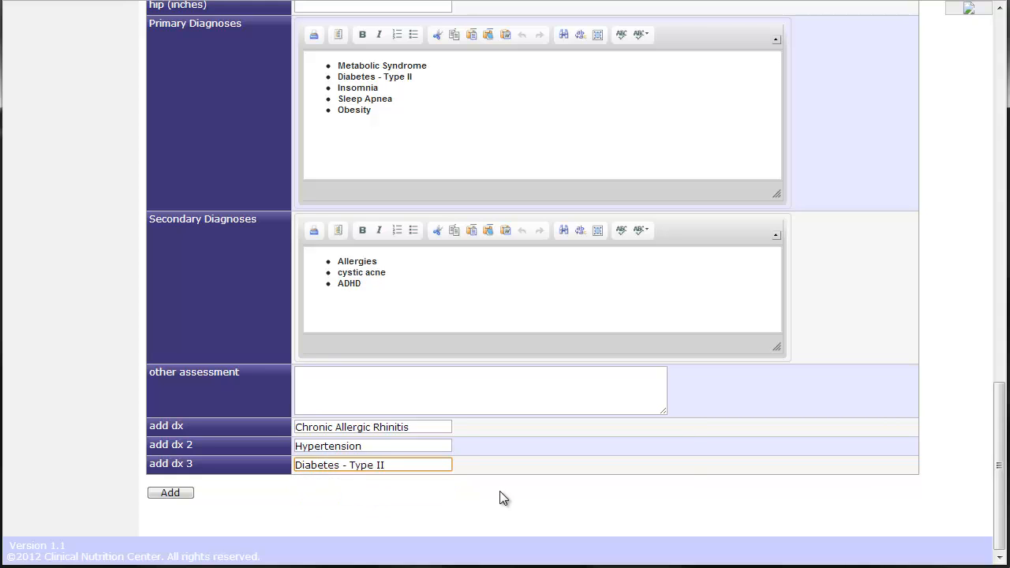
{"action": "scroll", "coordinate": [500, 491], "scroll_direction": "up", "scroll_amount": 15}
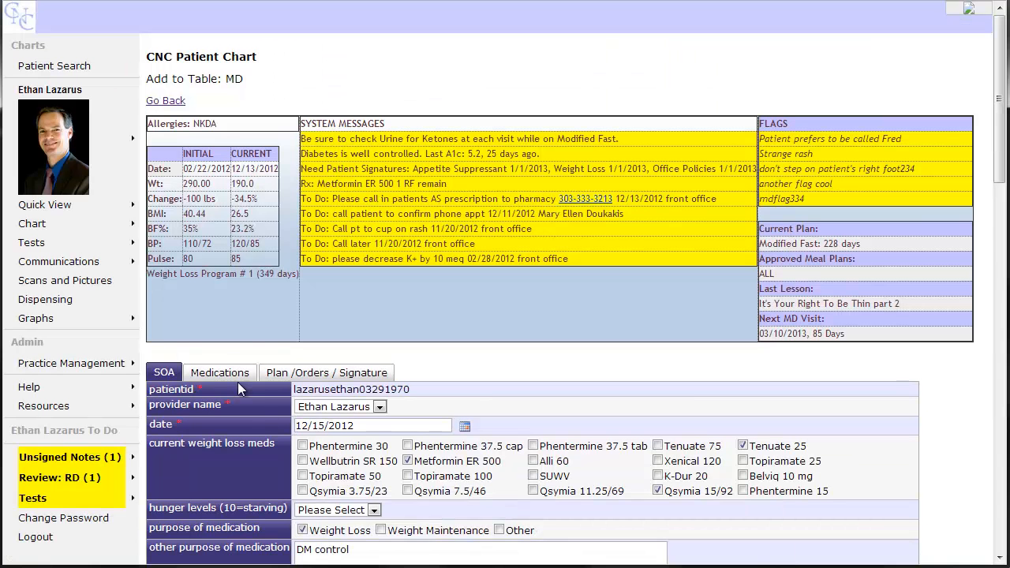
{"action": "left_click", "coordinate": [163, 101]}
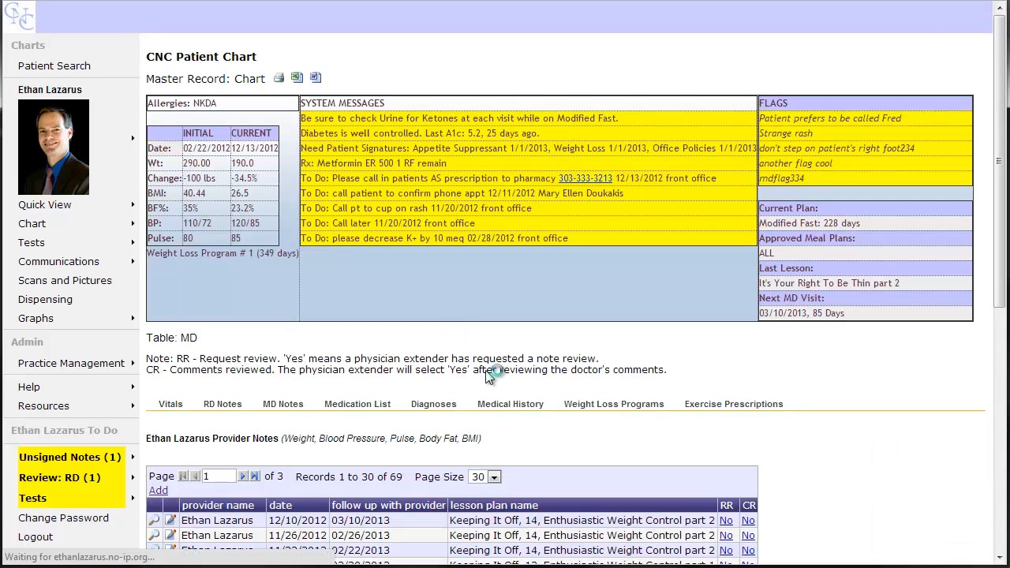
Start a new record in the patient's Diagnoses table and enter Polycystic Ovarian Syndrome with class Primary.
{"action": "left_click", "coordinate": [441, 407]}
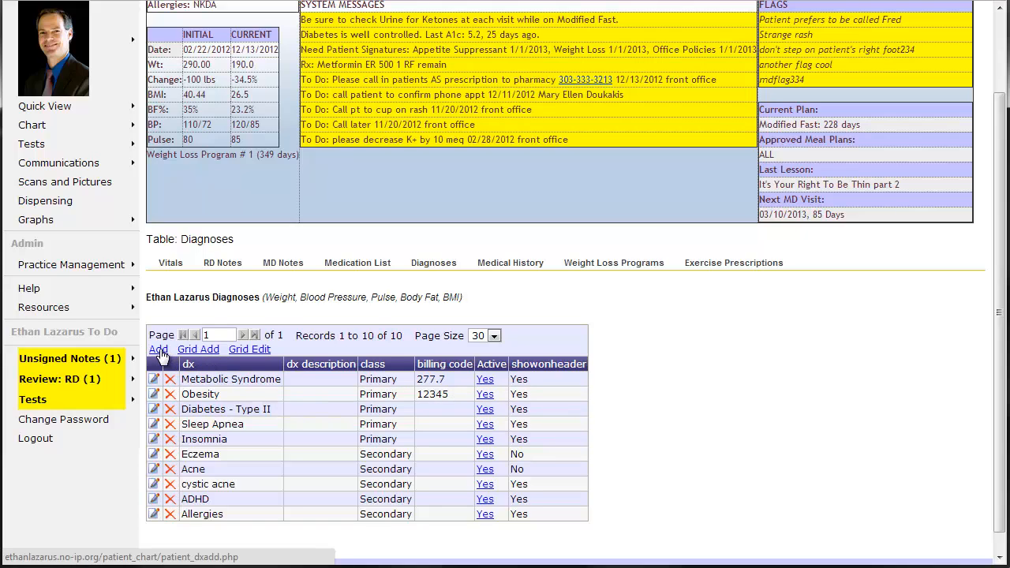
{"action": "left_click", "coordinate": [159, 350]}
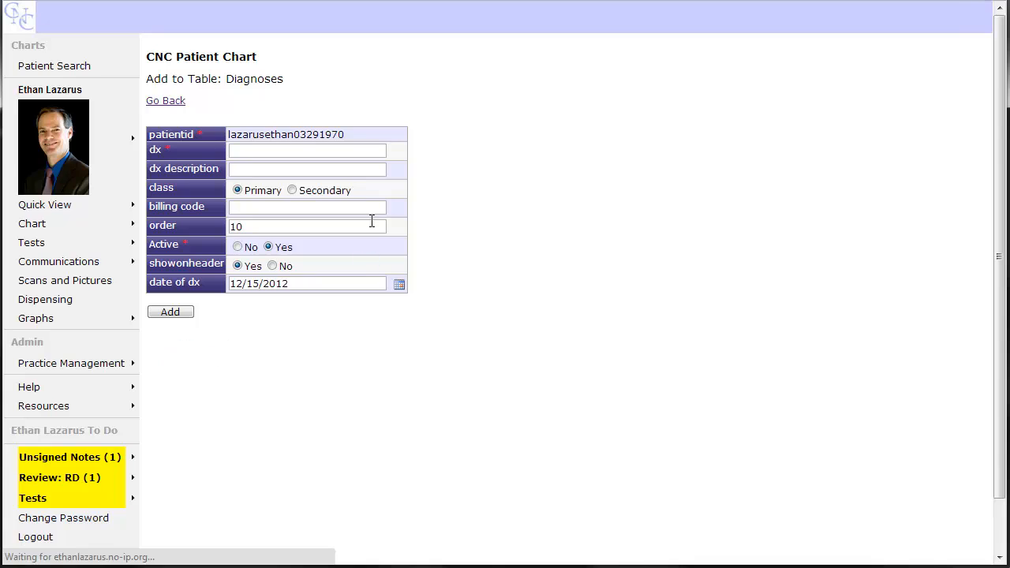
{"action": "left_click", "coordinate": [290, 154]}
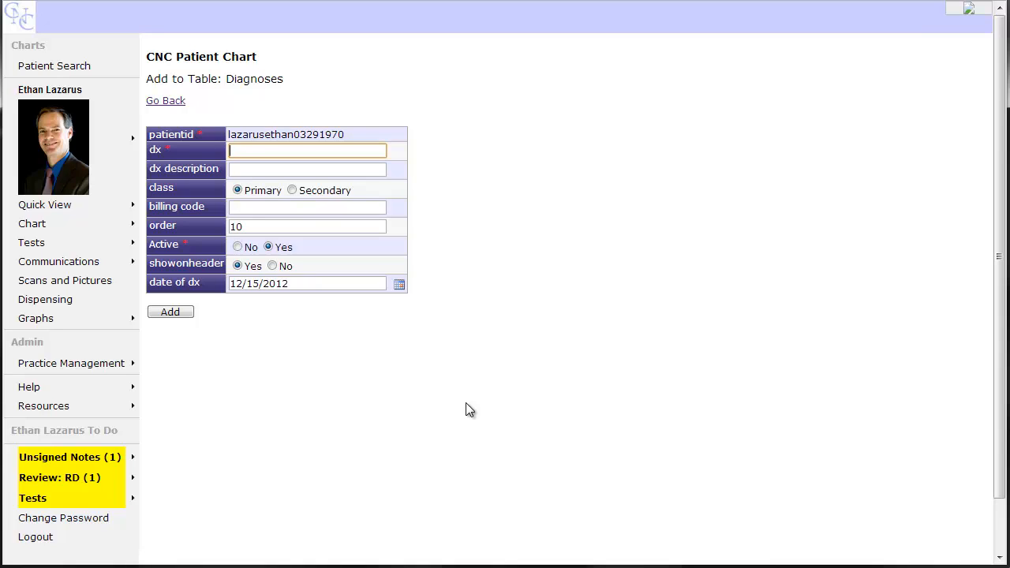
{"action": "type", "text": "Po"}
{"action": "type", "text": "lycystic Ovarian Syndrome"}
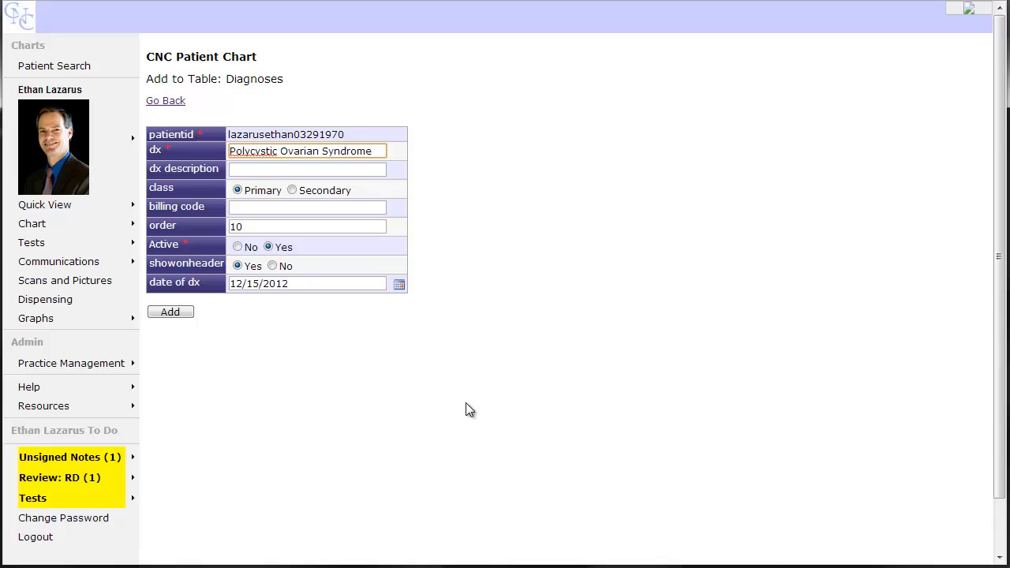
{"action": "key", "text": "Tab"}
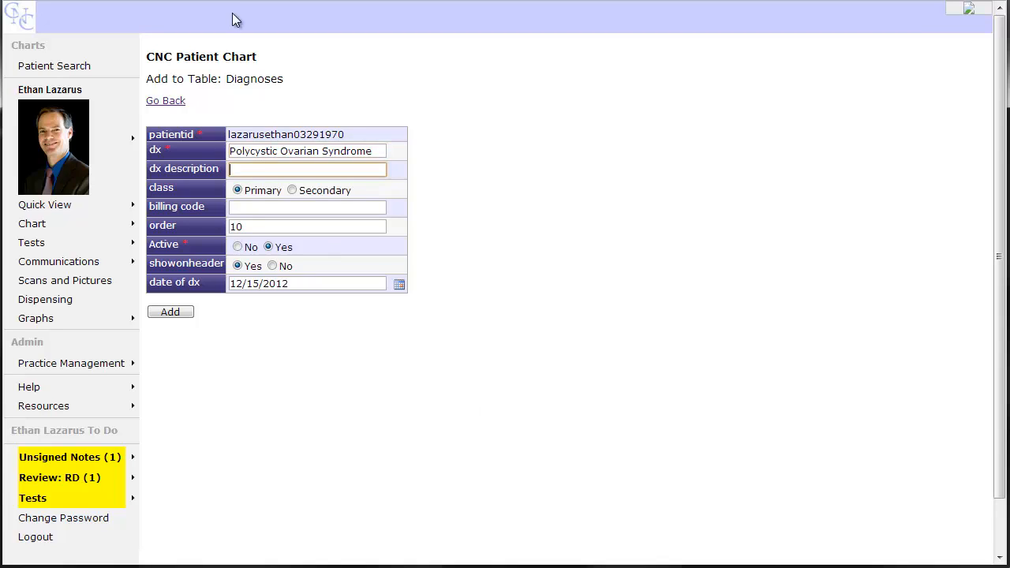
{"action": "left_click", "coordinate": [240, 195]}
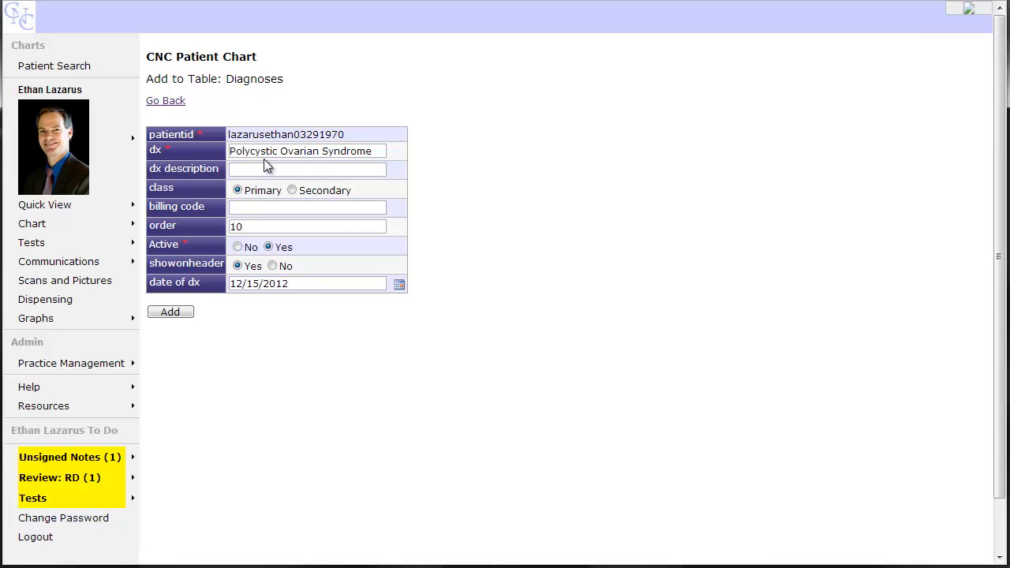
Set the date of diagnosis to 12/15/2012, leave the billing code blank, and add the record.
{"action": "left_click", "coordinate": [270, 208]}
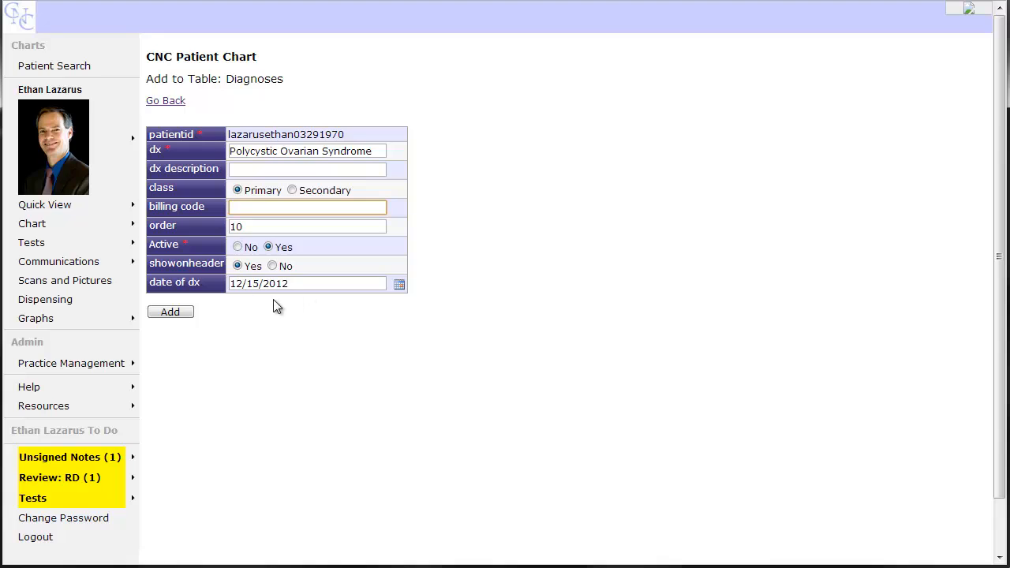
{"action": "left_click", "coordinate": [400, 285]}
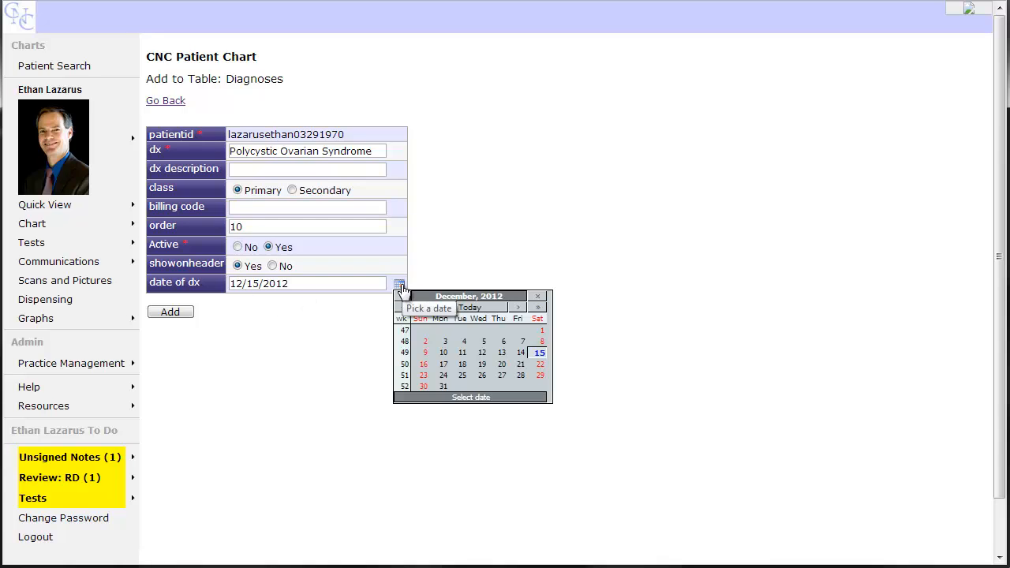
{"action": "left_click", "coordinate": [540, 352]}
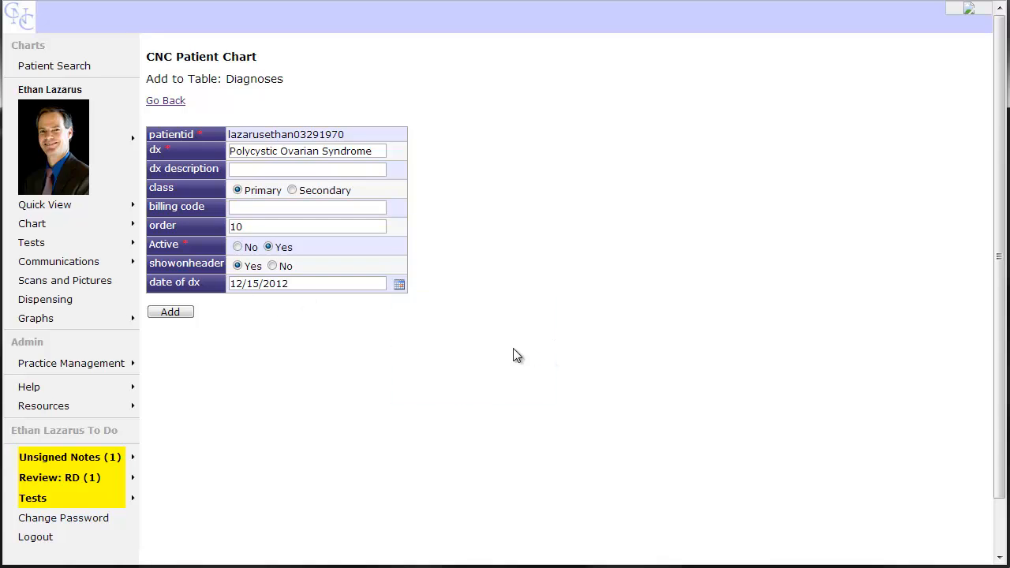
{"action": "left_click", "coordinate": [181, 311]}
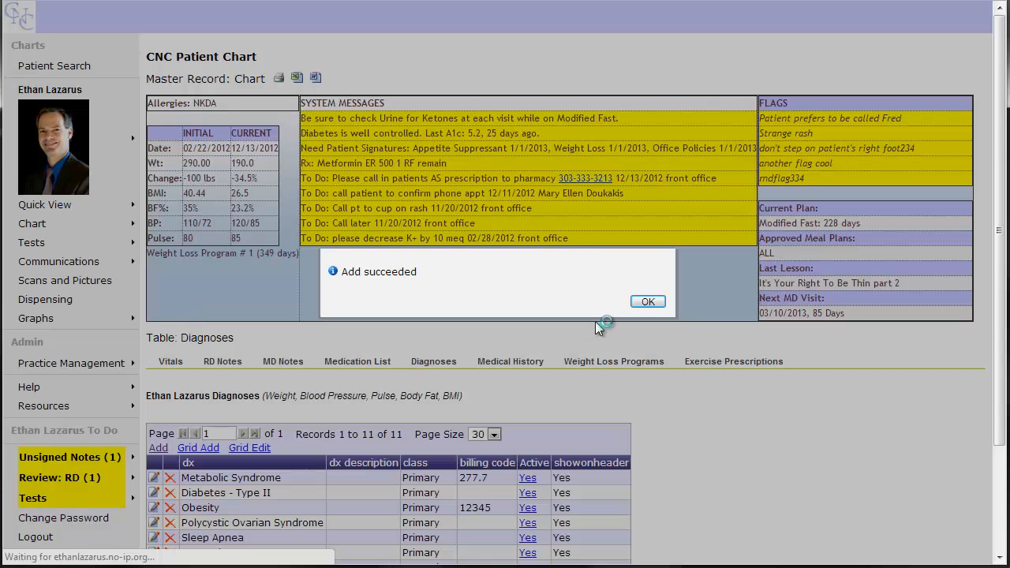
Dismiss the add confirmation and view the patient's primary and secondary diagnoses in the Med Hx quick summary.
{"action": "left_click", "coordinate": [645, 302]}
{"action": "scroll", "coordinate": [638, 306], "scroll_direction": "down", "scroll_amount": 3}
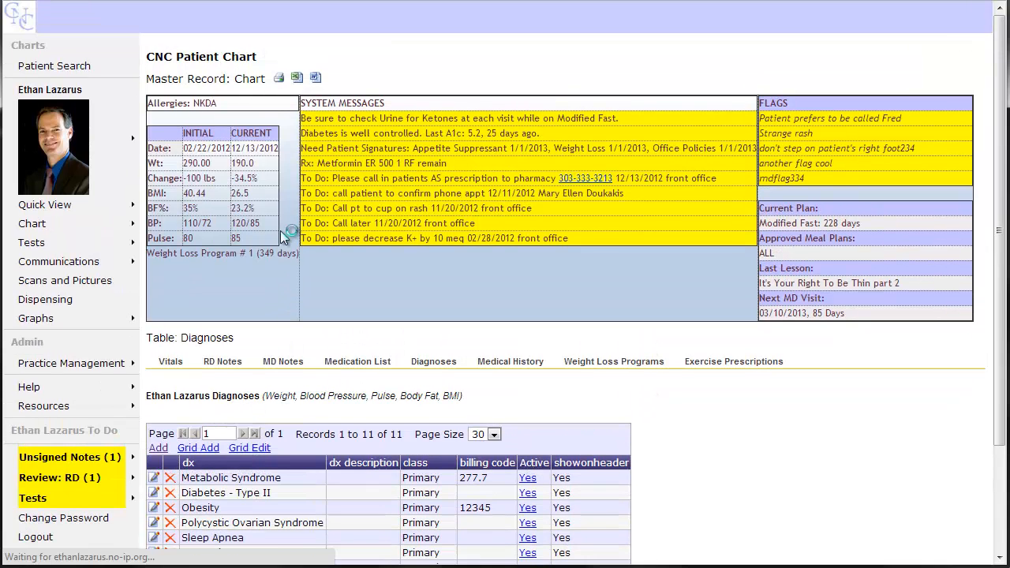
{"action": "mouse_move", "coordinate": [92, 158]}
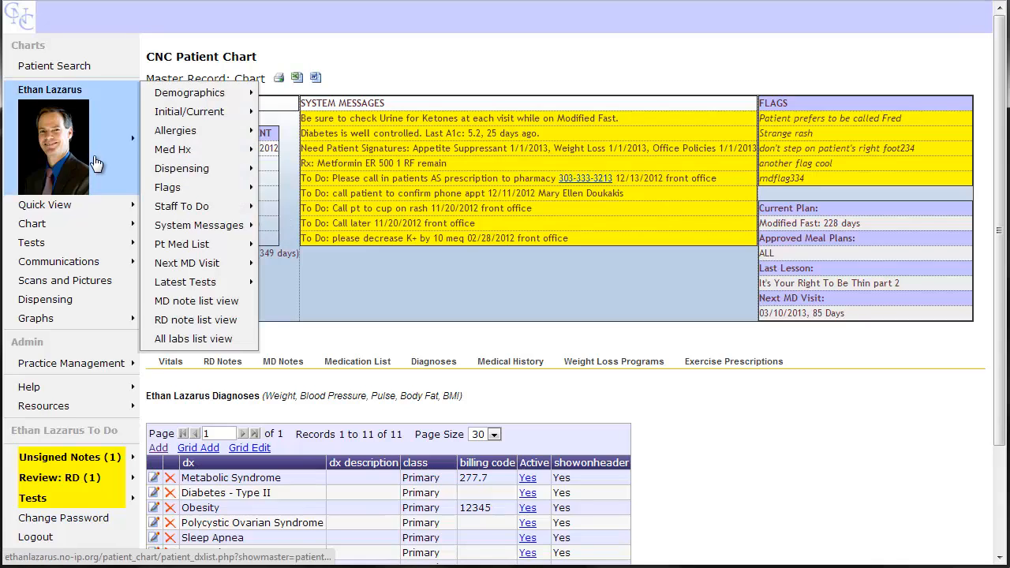
{"action": "mouse_move", "coordinate": [250, 152]}
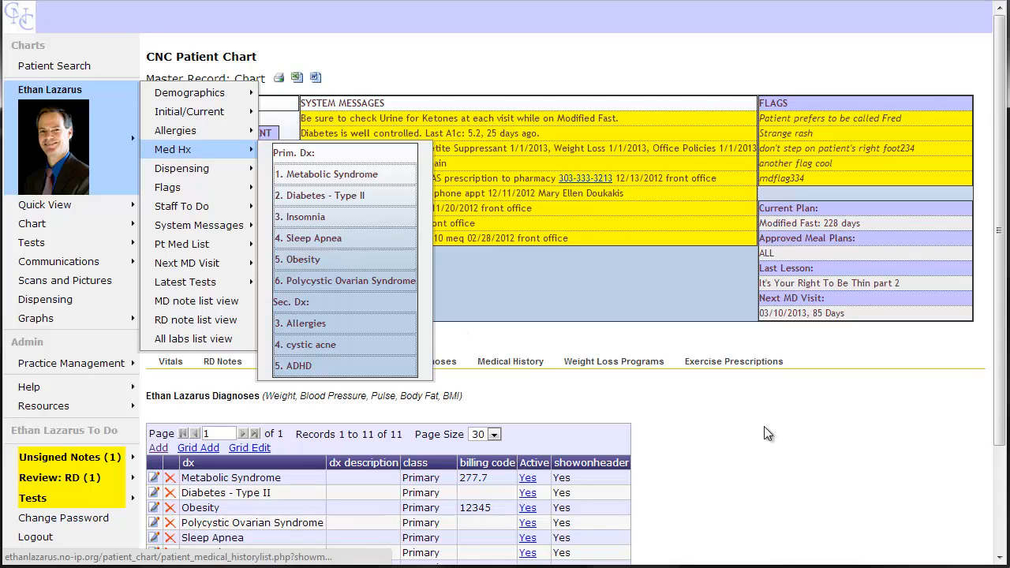
Open a blank grid for adding several diagnoses at once, extend it by four rows, and cancel without saving.
{"action": "scroll", "coordinate": [761, 419], "scroll_direction": "down", "scroll_amount": 3}
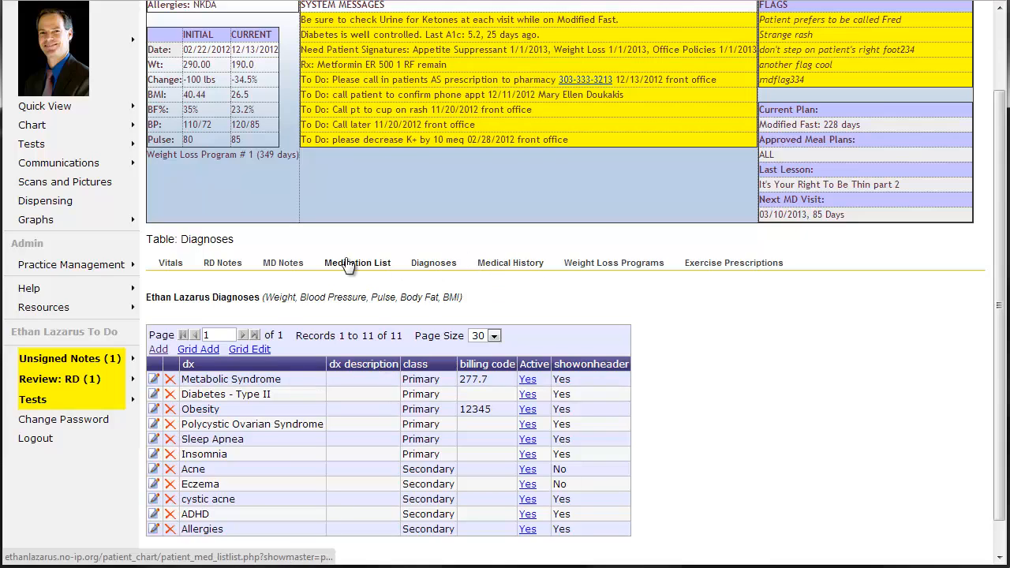
{"action": "left_click", "coordinate": [206, 352]}
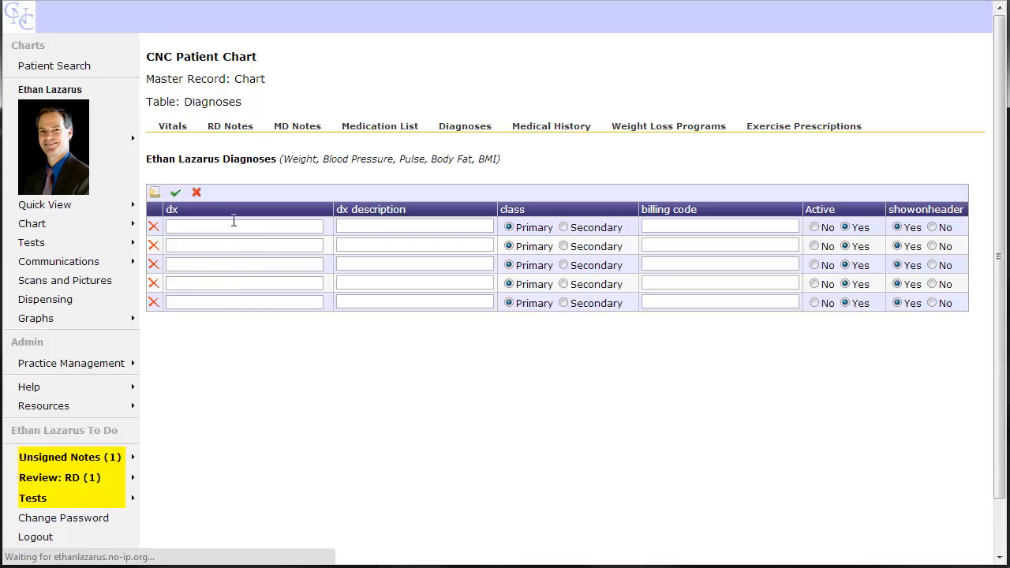
{"action": "left_click", "coordinate": [154, 193]}
{"action": "left_click", "coordinate": [155, 194]}
{"action": "left_click", "coordinate": [155, 193]}
{"action": "left_click", "coordinate": [155, 193]}
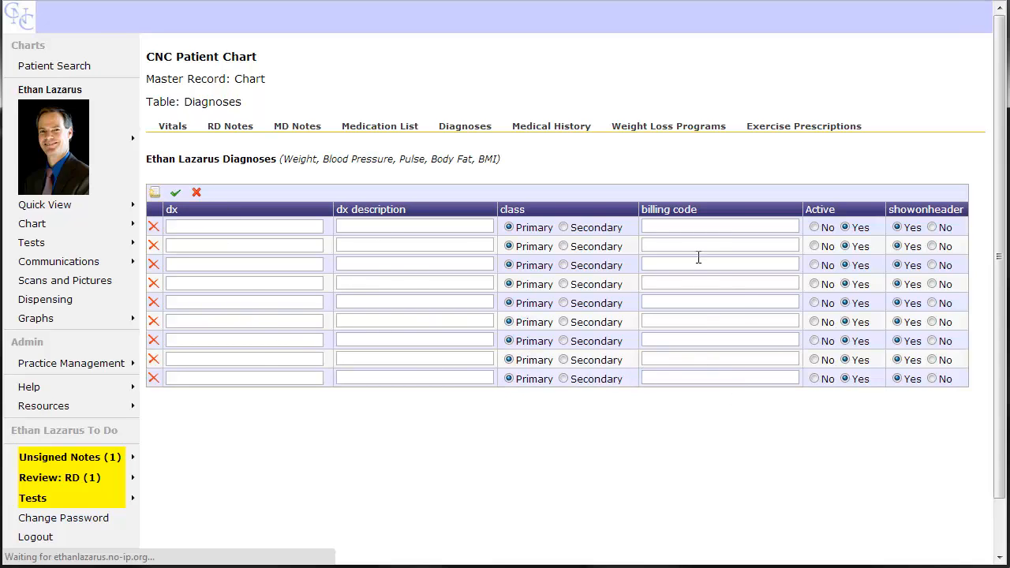
{"action": "left_click", "coordinate": [197, 194]}
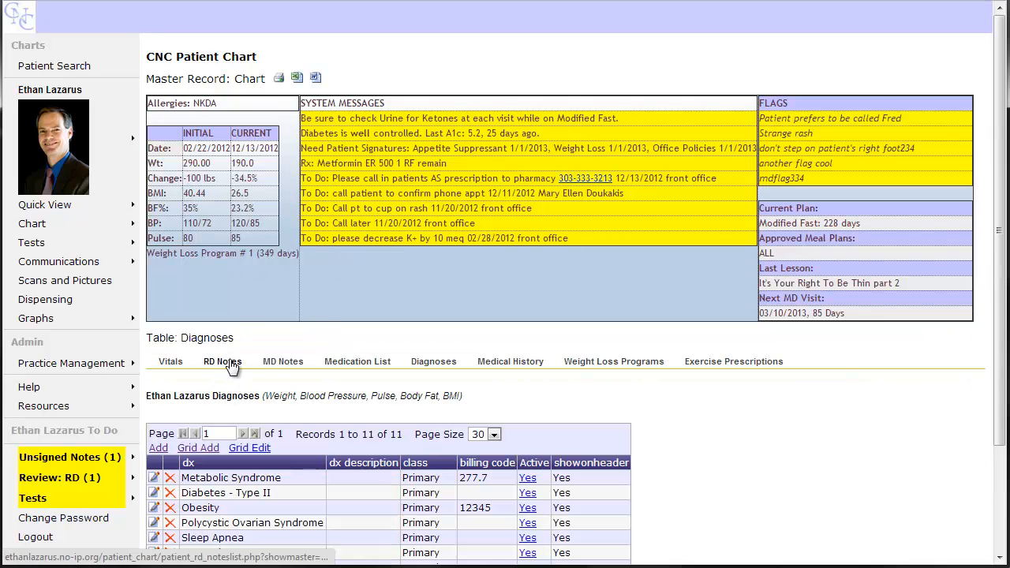
Open all existing diagnoses for grid editing, review their editable fields, and cancel without making changes.
{"action": "left_click", "coordinate": [261, 456]}
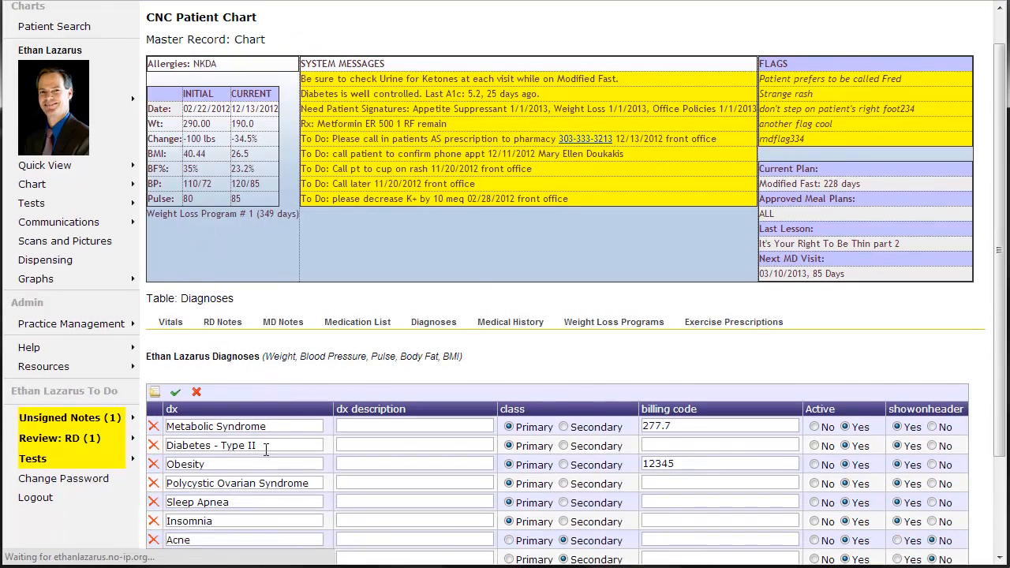
{"action": "scroll", "coordinate": [267, 455], "scroll_direction": "down", "scroll_amount": 3}
{"action": "scroll", "coordinate": [267, 454], "scroll_direction": "down", "scroll_amount": 1}
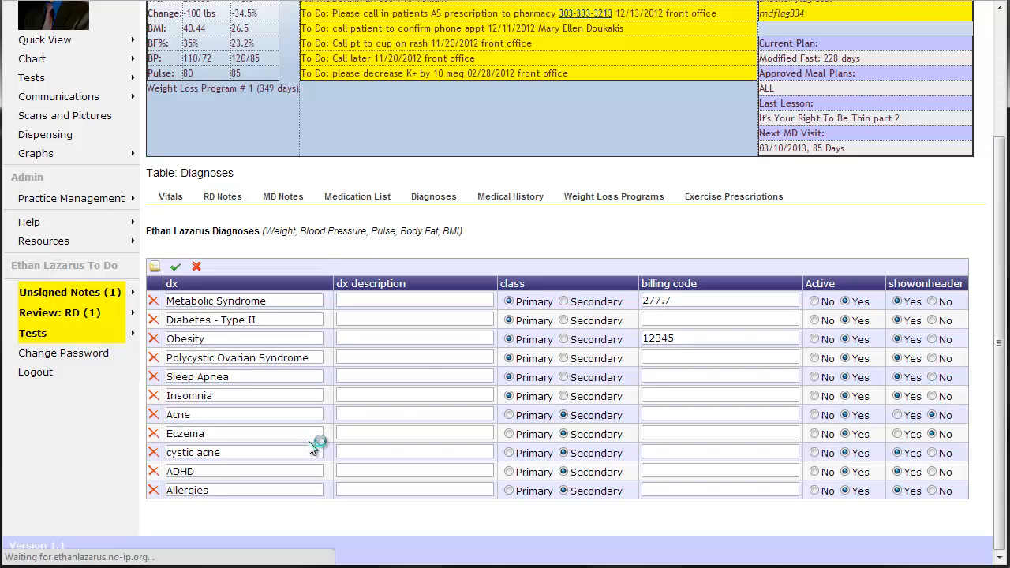
{"action": "left_click", "coordinate": [197, 269]}
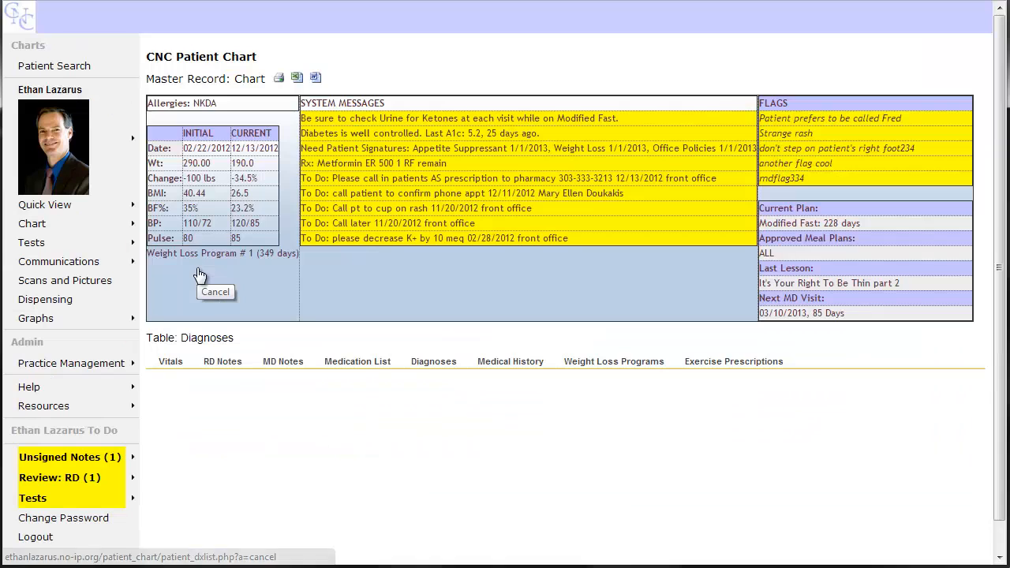